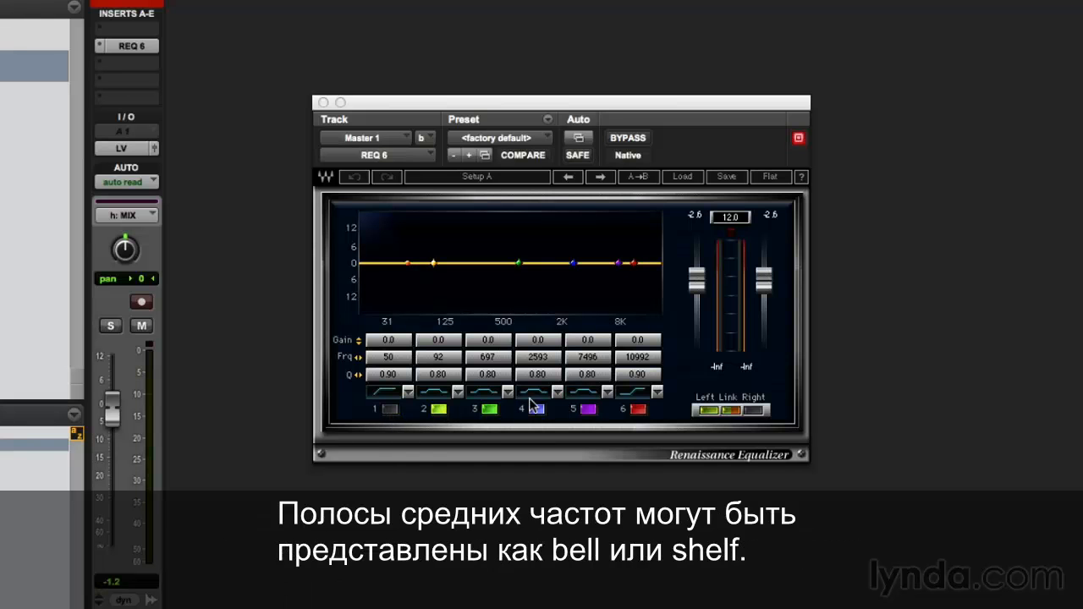
# Inspect the filter types available for band 2 and band 1 of the Master 1 equalizer
pyautogui.click(458, 393)
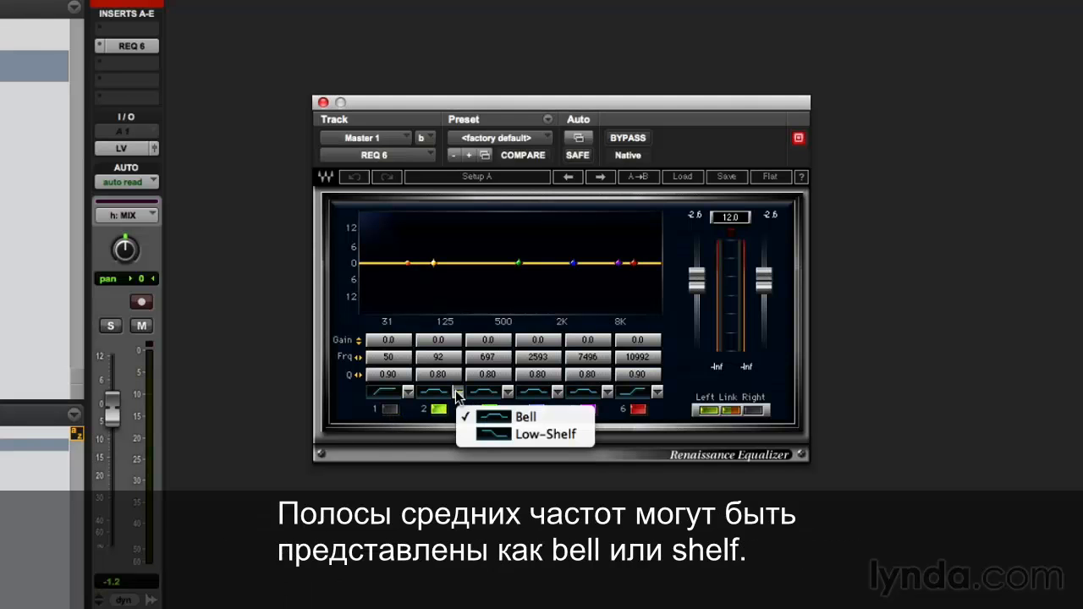
pyautogui.click(458, 394)
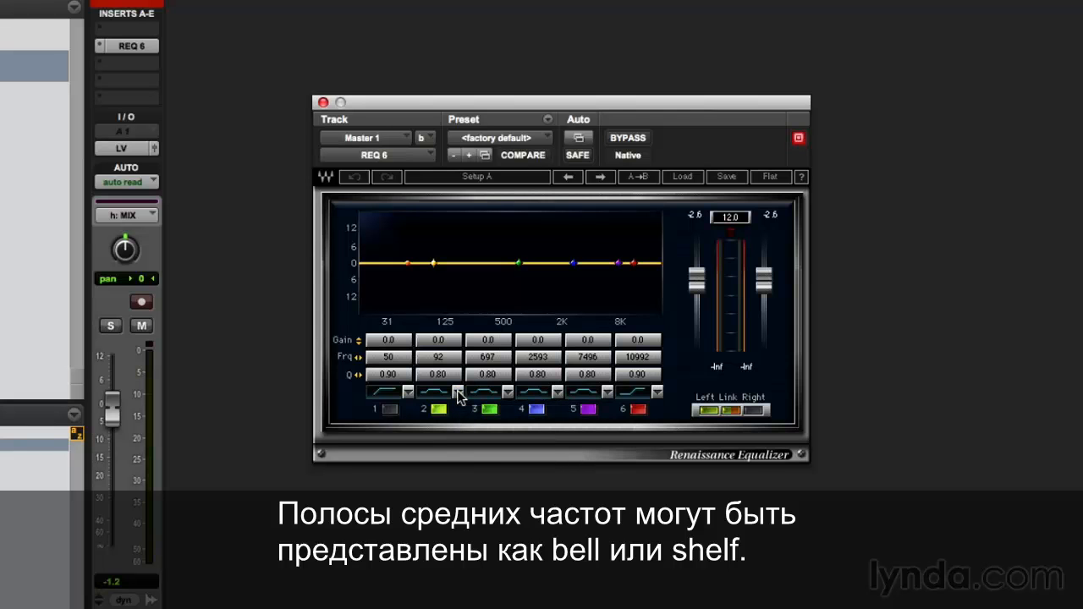
pyautogui.click(407, 393)
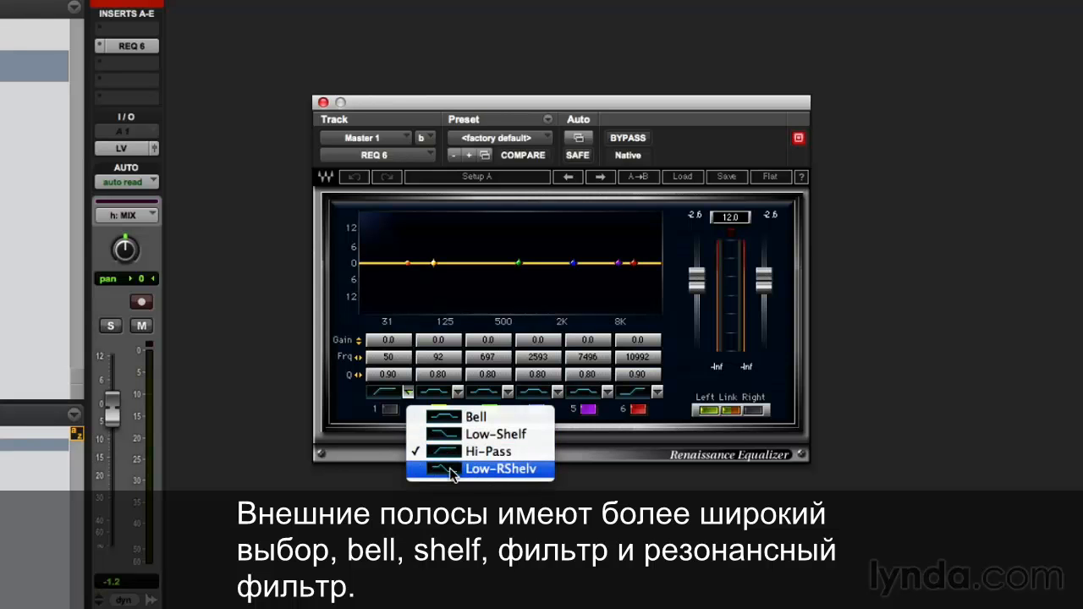
pyautogui.click(563, 506)
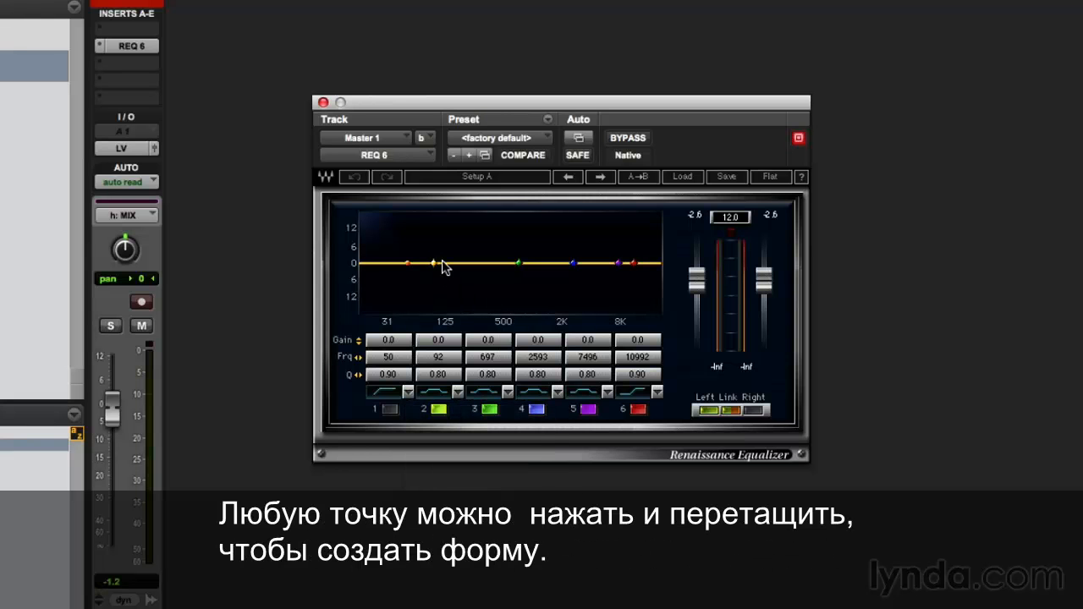
# Boost band 2 by about 7.3 dB at 117 Hz and cut band 3 by about 2.9 dB at 707 Hz
pyautogui.moveTo(433, 263); pyautogui.dragTo(444, 243)
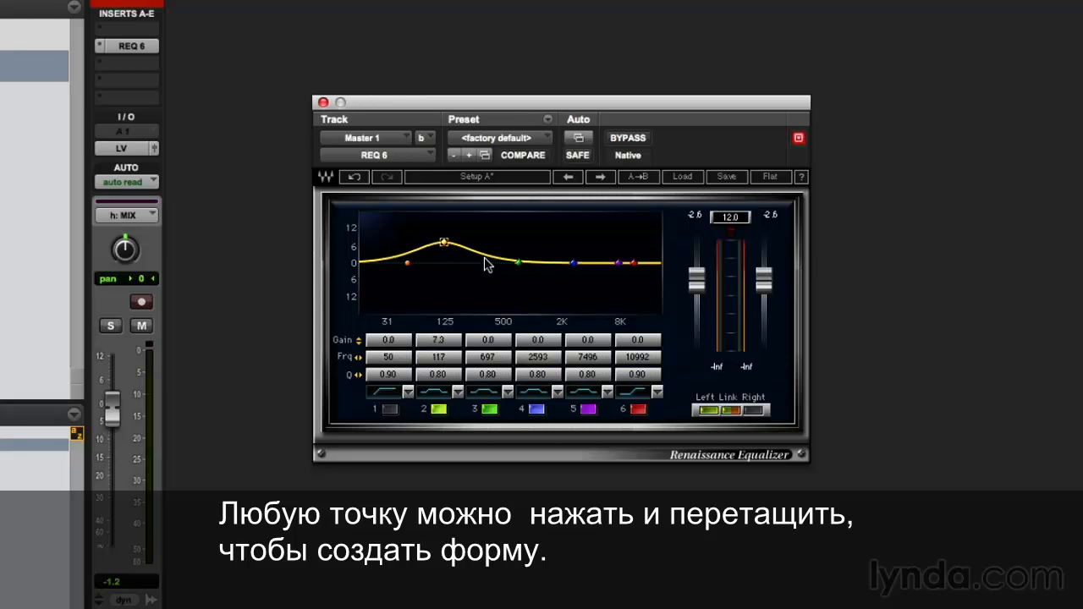
pyautogui.moveTo(518, 263); pyautogui.dragTo(519, 273)
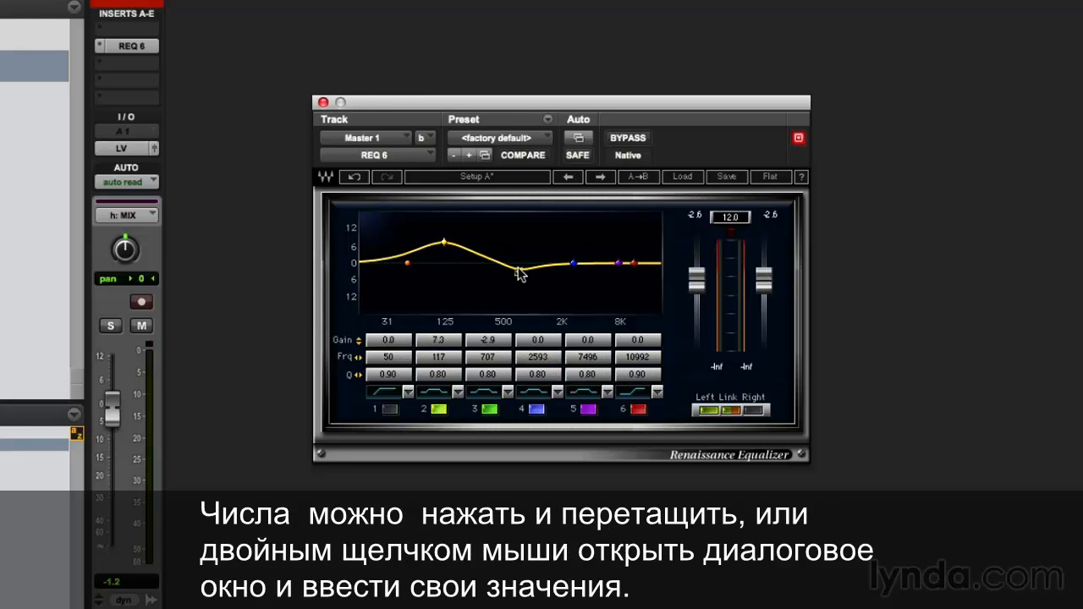
# Adjust band 3's gain to about -1.8 dB and set its frequency to 750 Hz
pyautogui.moveTo(488, 339); pyautogui.dragTo(503, 362)
pyautogui.doubleClick(498, 357)
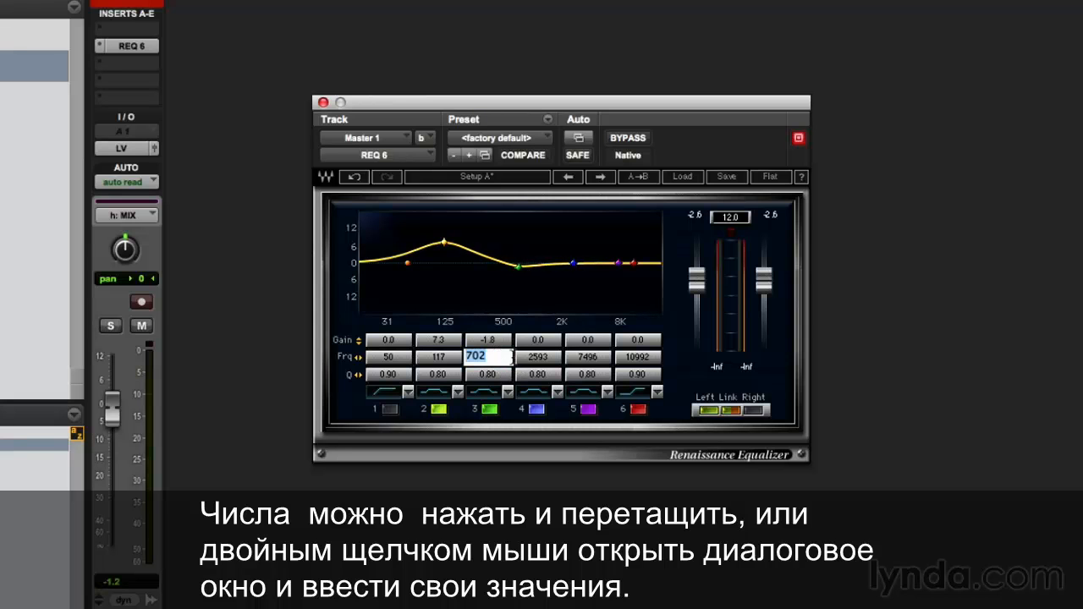
pyautogui.write('750')
pyautogui.press('Return')
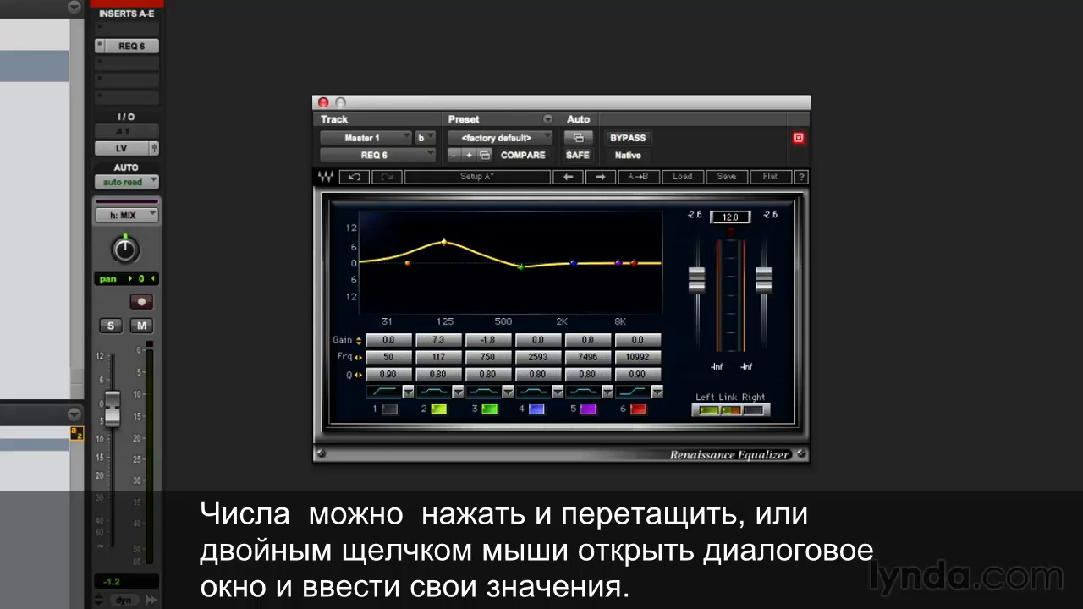
# Select bands 2, 3 and 4 together and shift them to about 81, 523 and 1807 Hz with a Q of 1.04
pyautogui.moveTo(423, 226); pyautogui.dragTo(598, 291)
pyautogui.moveTo(521, 268)
pyautogui.mouseDown()
pyautogui.moveTo(530, 261)
pyautogui.moveTo(508, 278)
pyautogui.moveTo(513, 267)
pyautogui.mouseUp()
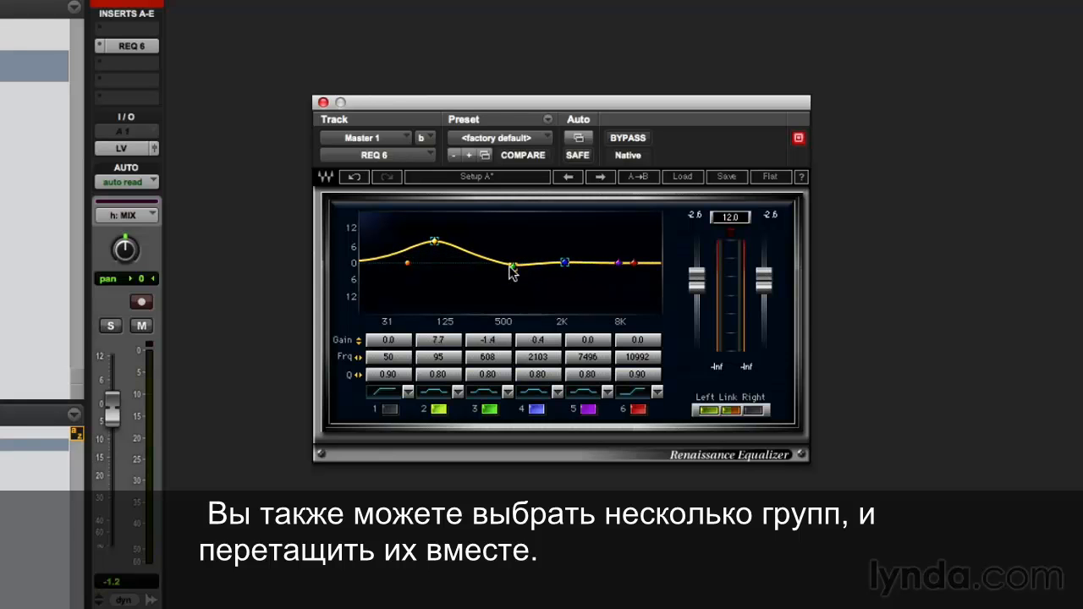
pyautogui.moveTo(512, 267)
pyautogui.mouseDown()
pyautogui.moveTo(499, 267)
pyautogui.moveTo(529, 267)
pyautogui.moveTo(499, 268)
pyautogui.moveTo(506, 252)
pyautogui.moveTo(506, 276)
pyautogui.moveTo(506, 266)
pyautogui.mouseUp()
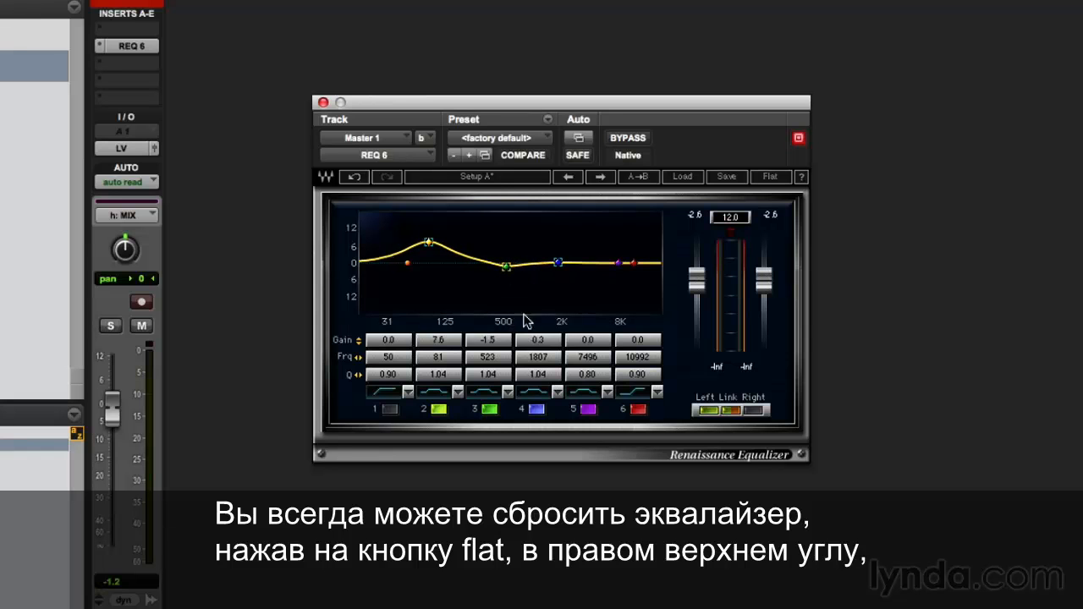
# Try resetting the whole equalizer curve to flat, and undo the reset
pyautogui.click(774, 177)
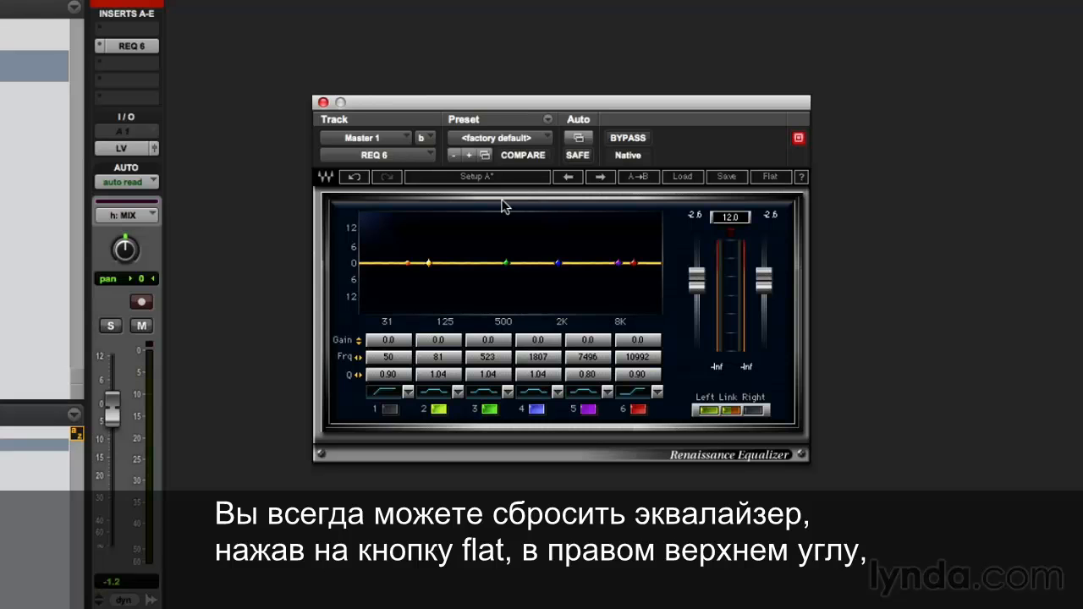
pyautogui.click(354, 178)
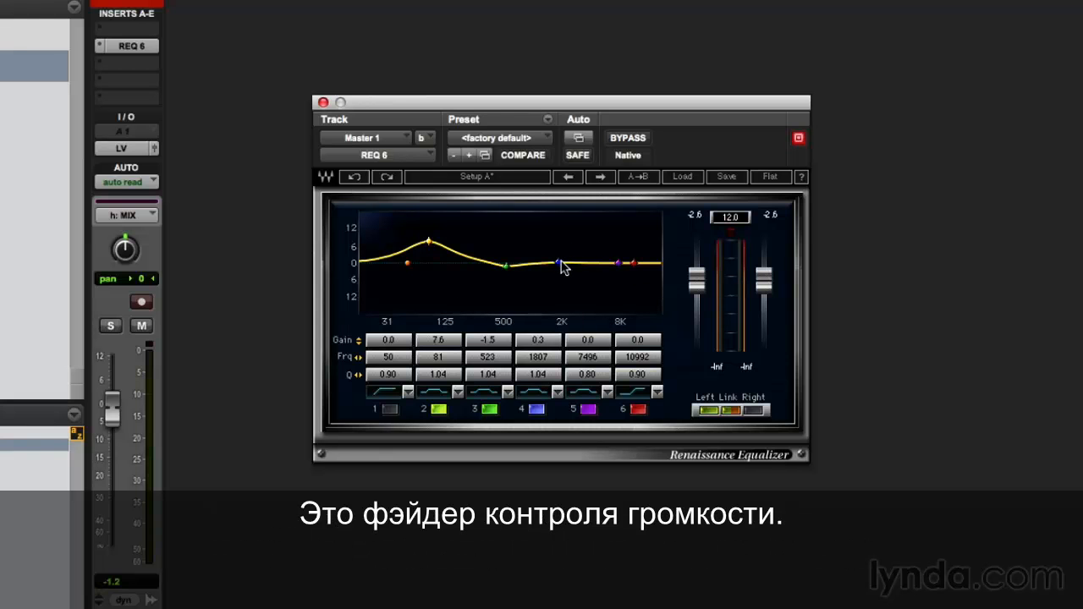
# Boost band 4 to about 5.8 dB at 1887 Hz and band 5 to about 3.6 dB at 6349 Hz
pyautogui.moveTo(558, 263); pyautogui.dragTo(560, 246)
pyautogui.moveTo(619, 263); pyautogui.dragTo(611, 252)
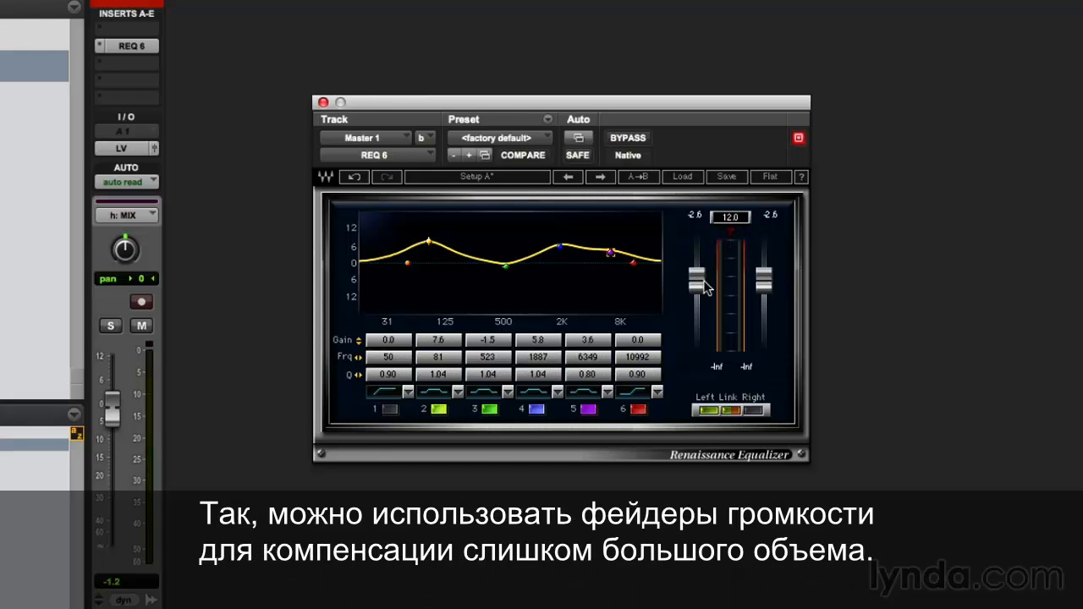
# Lower the equalizer's linked output faders to about -5.0 dB, and unlink the two channels
pyautogui.moveTo(701, 280); pyautogui.dragTo(698, 288)
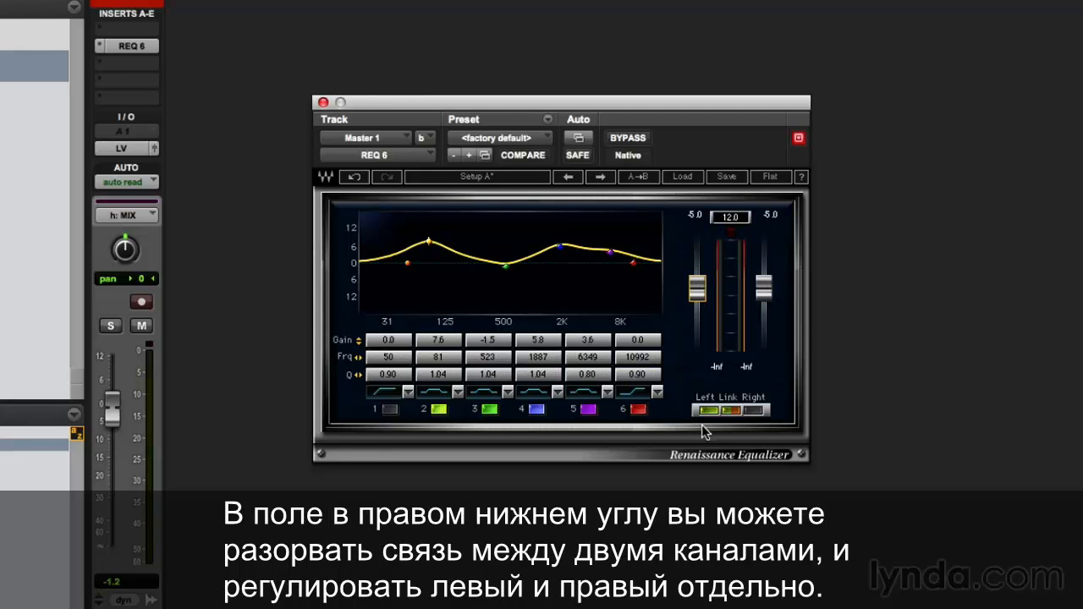
pyautogui.click(733, 411)
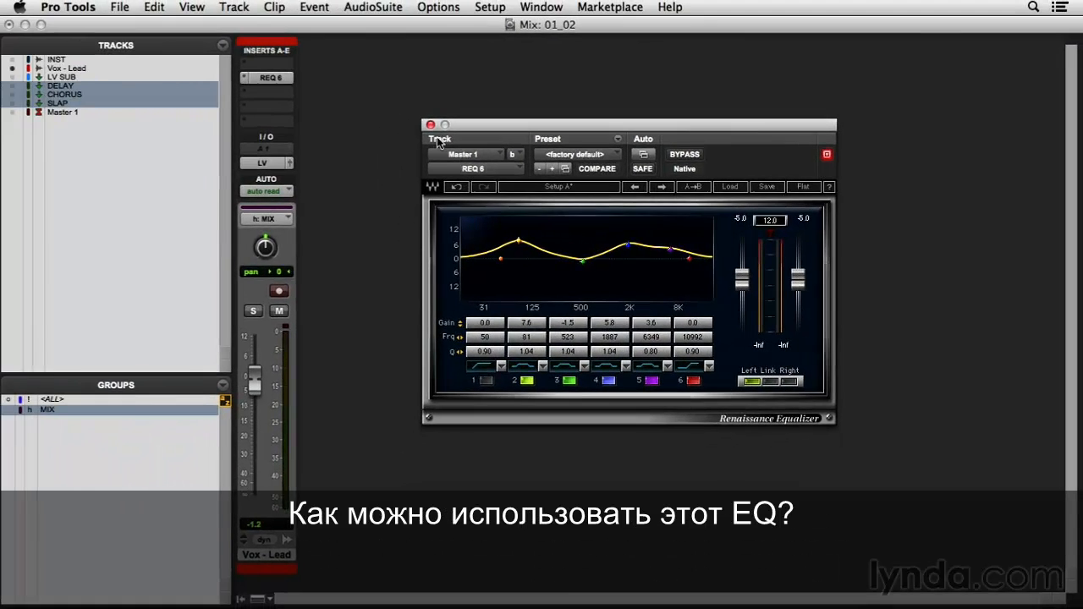
# Replace the Master 1 equalizer window with Vox - Lead's REQ 6, and play the vocal soloed
pyautogui.click(430, 125)
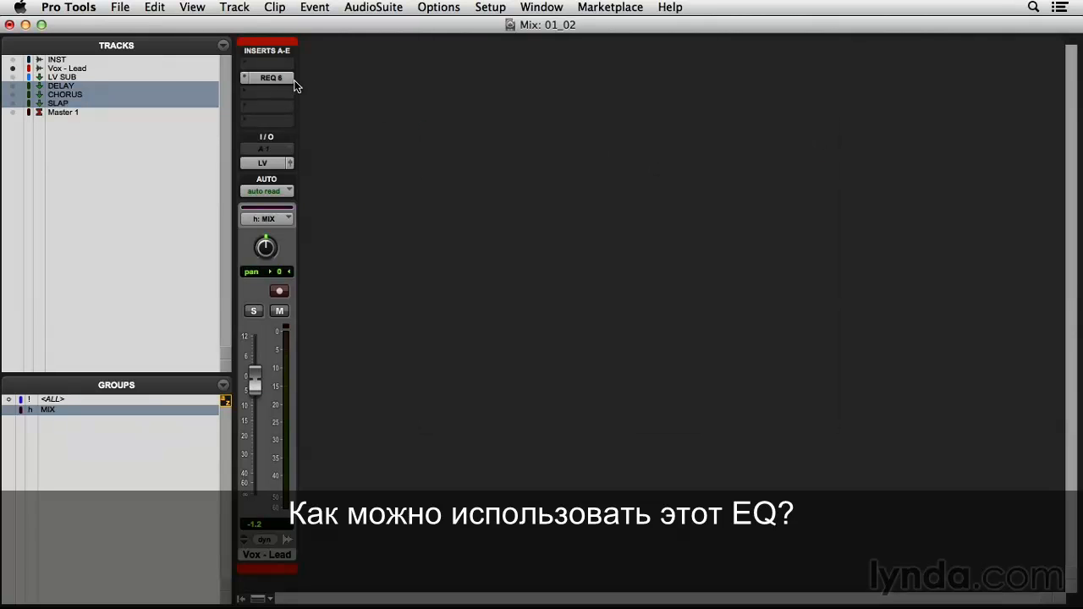
pyautogui.click(271, 78)
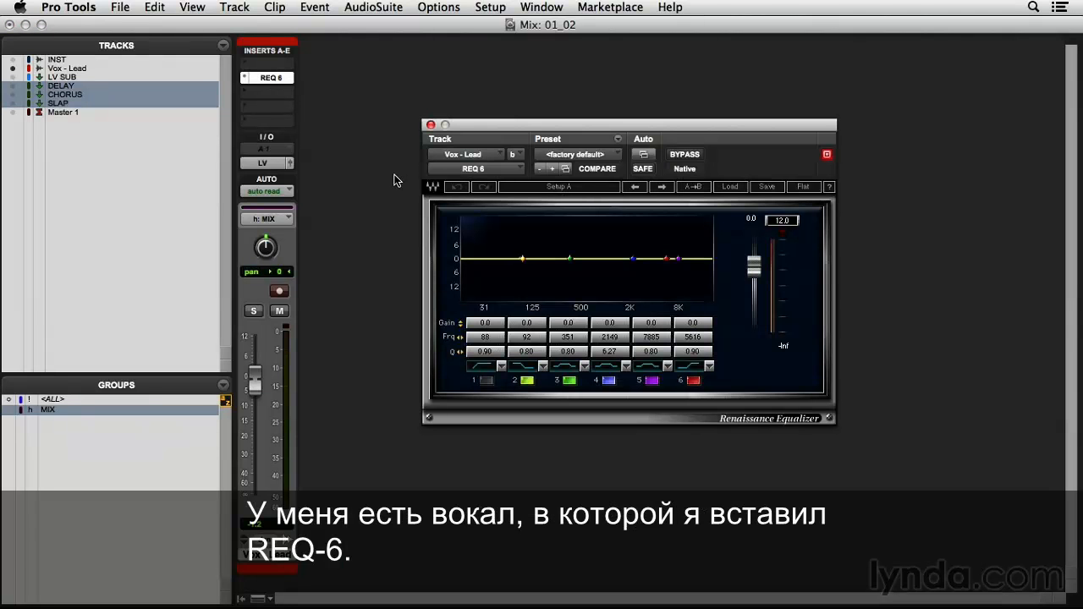
pyautogui.click(254, 312)
pyautogui.press('space')
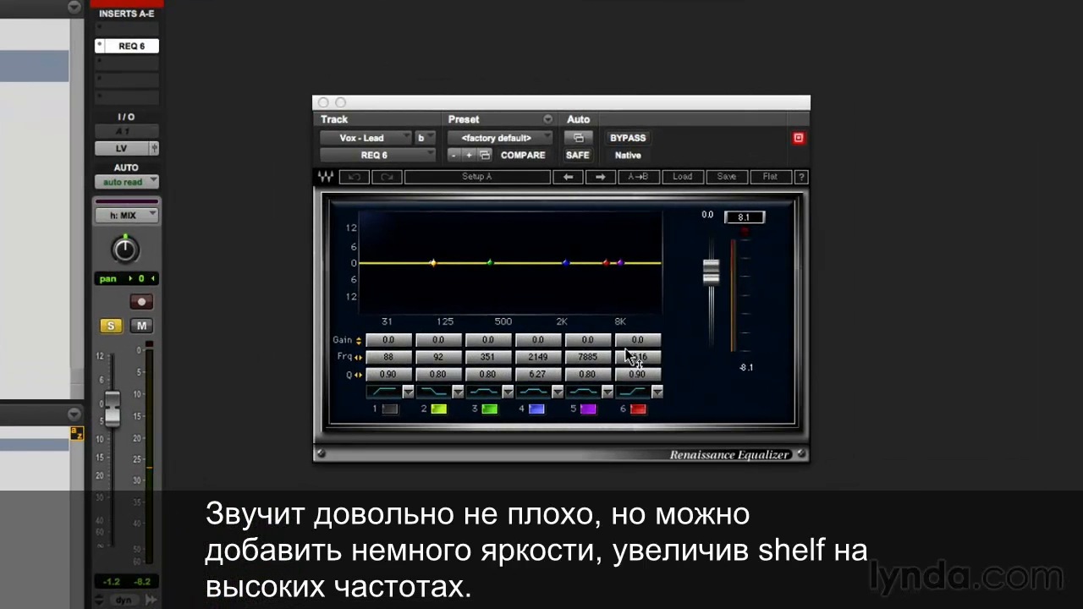
# Boost the band 6 high shelf to about 7.2 dB at 3830 Hz and cut band 3 by about 3.4 dB
pyautogui.moveTo(640, 341); pyautogui.dragTo(641, 314)
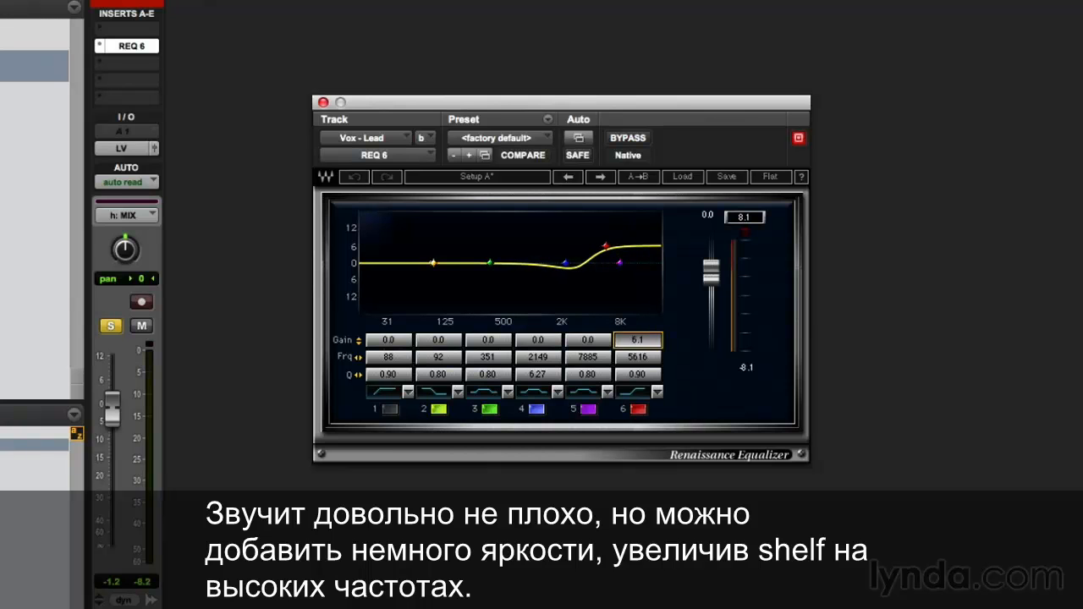
pyautogui.moveTo(605, 245); pyautogui.dragTo(590, 243)
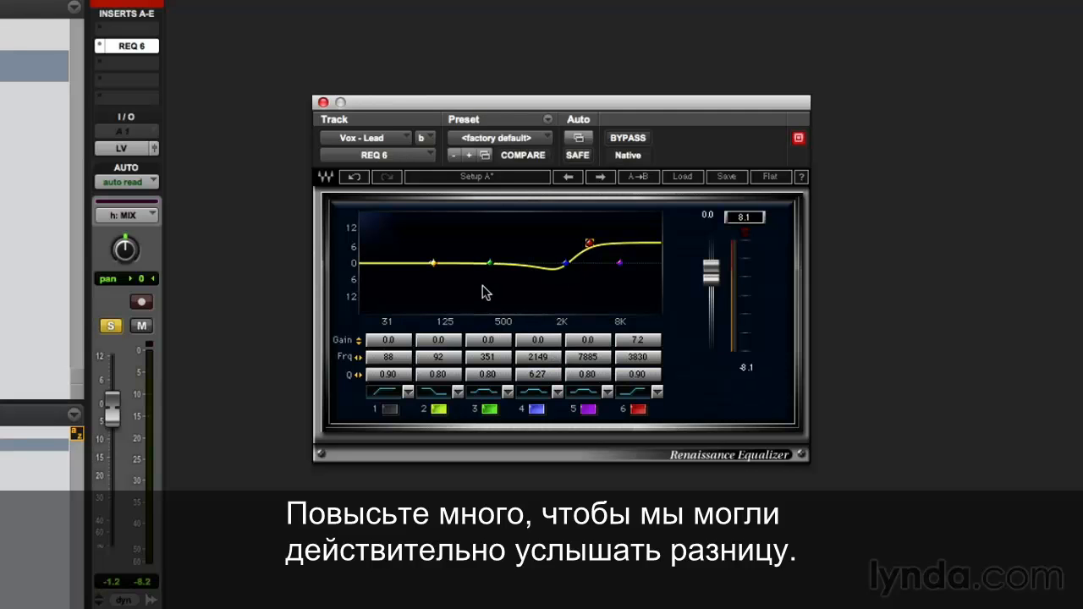
pyautogui.moveTo(487, 340); pyautogui.dragTo(487, 376)
# Enable the band 1 hi-pass filter and raise its cutoff to about 102 Hz
pyautogui.click(391, 409)
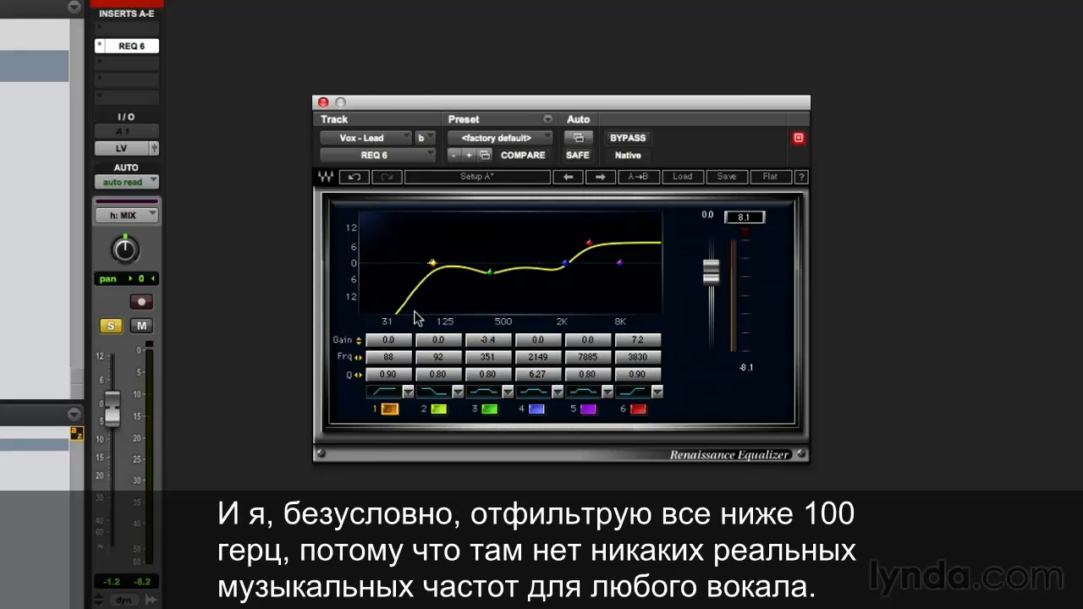
pyautogui.moveTo(391, 364); pyautogui.dragTo(355, 286)
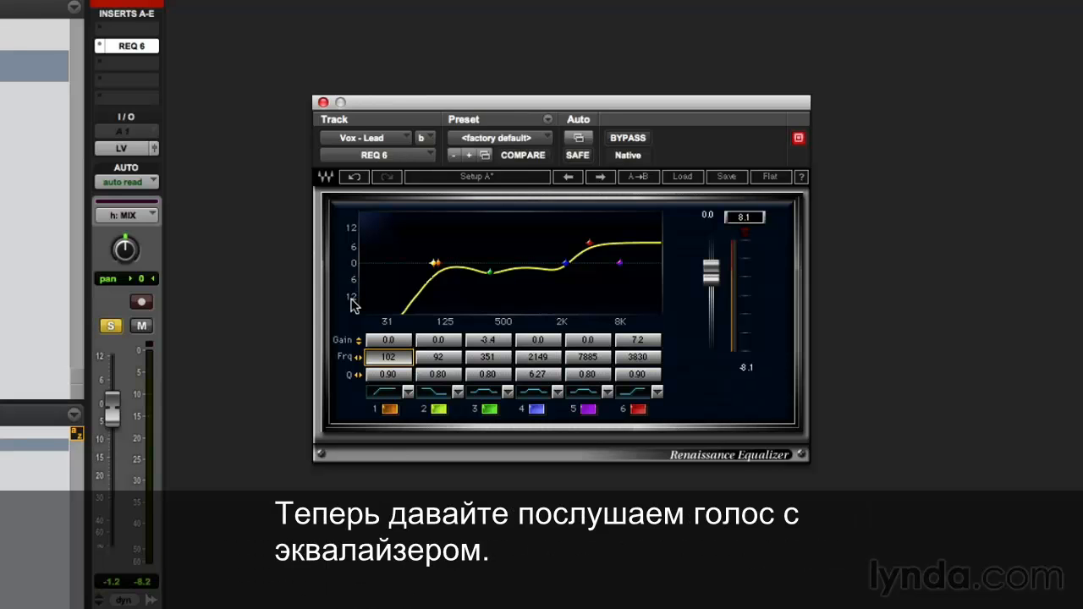
# Play the soloed vocal and move the band 6 shelf to about 4268 Hz at 7.1 dB
pyautogui.press('space')
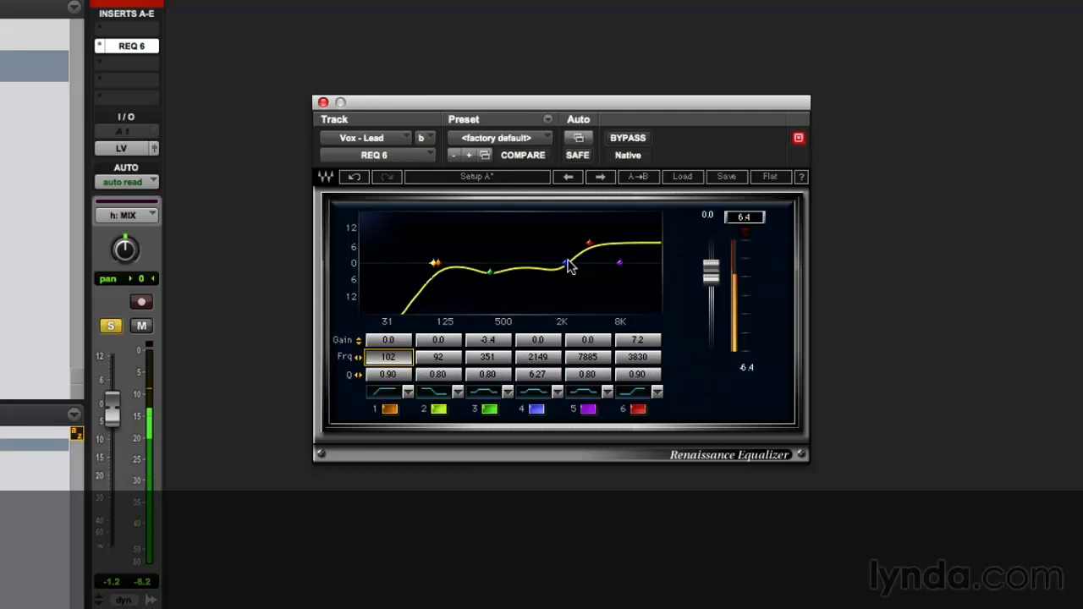
pyautogui.moveTo(590, 243); pyautogui.dragTo(595, 244)
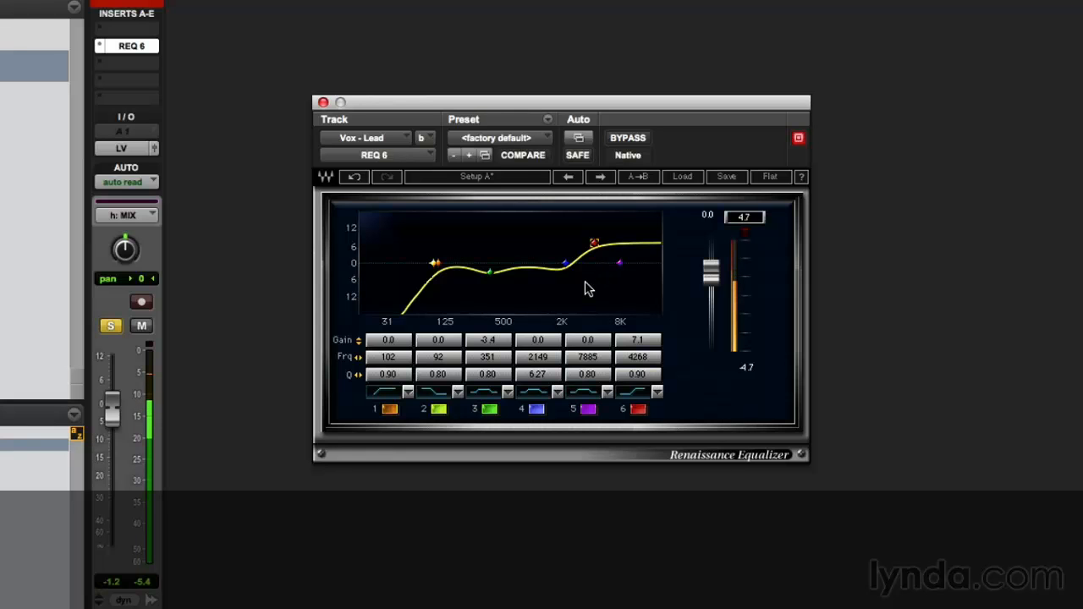
# Cut a narrow band 4 notch of about -4.4 dB at 2395 Hz with Q 6.50, and ease band 6 to about 6.6 dB at 4522 Hz
pyautogui.click(546, 357)
pyautogui.moveTo(546, 358)
pyautogui.mouseDown()
pyautogui.moveTo(547, 376)
pyautogui.moveTo(547, 347)
pyautogui.moveTo(549, 374)
pyautogui.moveTo(575, 374)
pyautogui.moveTo(533, 354)
pyautogui.mouseUp()
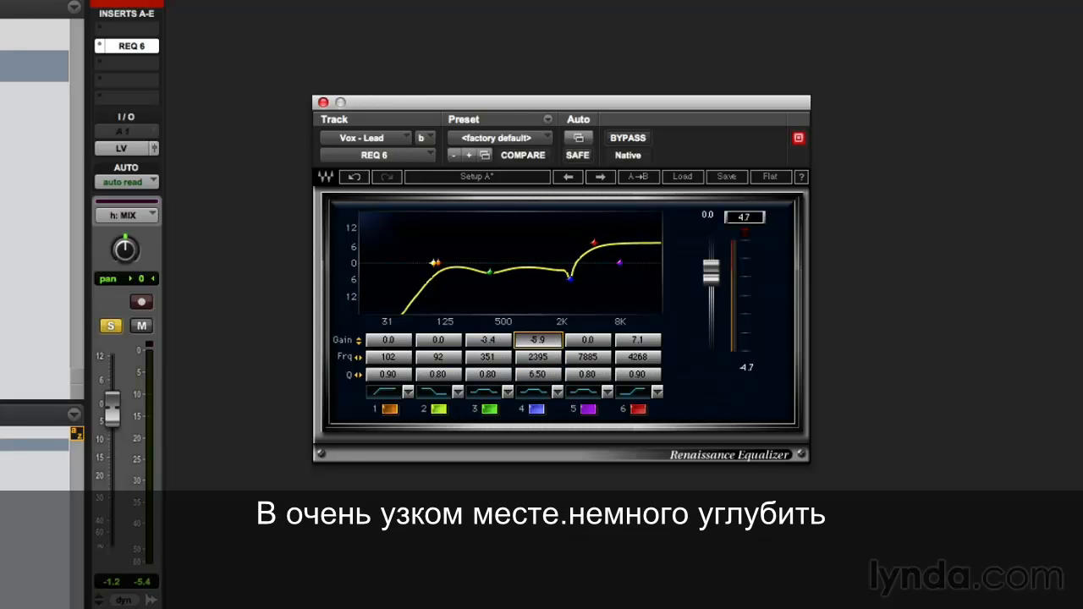
pyautogui.press('space')
pyautogui.moveTo(539, 337); pyautogui.dragTo(540, 338)
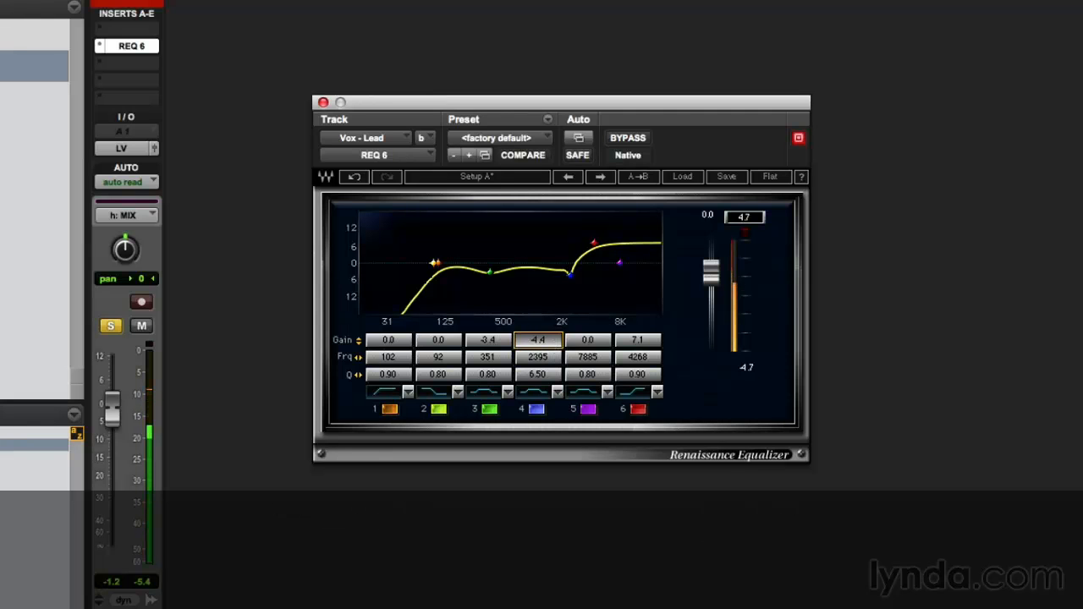
pyautogui.moveTo(596, 248); pyautogui.dragTo(599, 249)
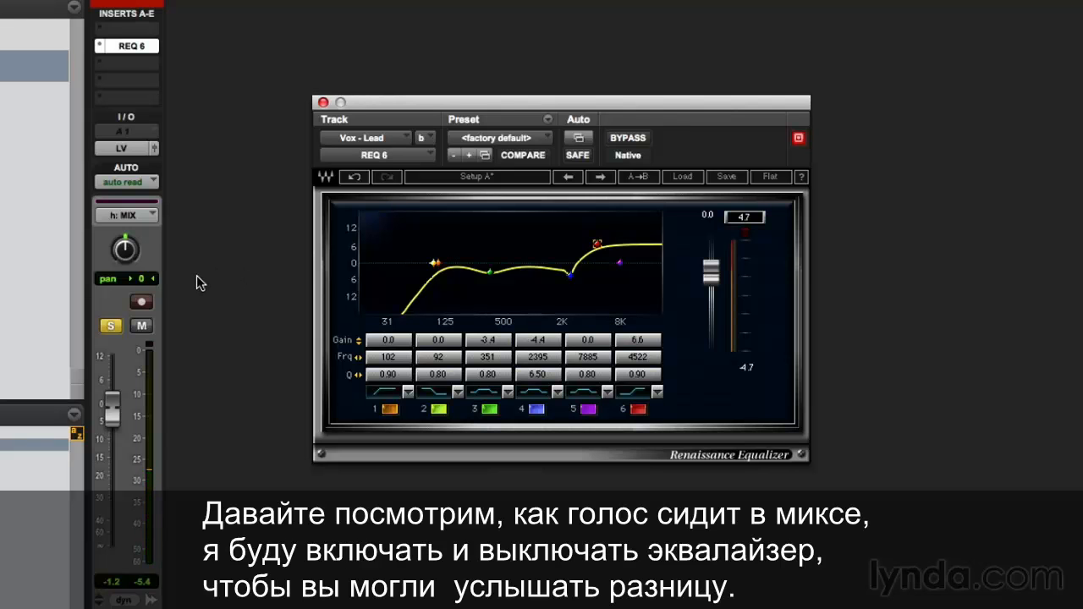
# Unsolo the vocal to compare the mix with the equalizer bypassed and active, fine-tuning band 6 to about 6.7 dB at 4555 Hz
pyautogui.click(111, 326)
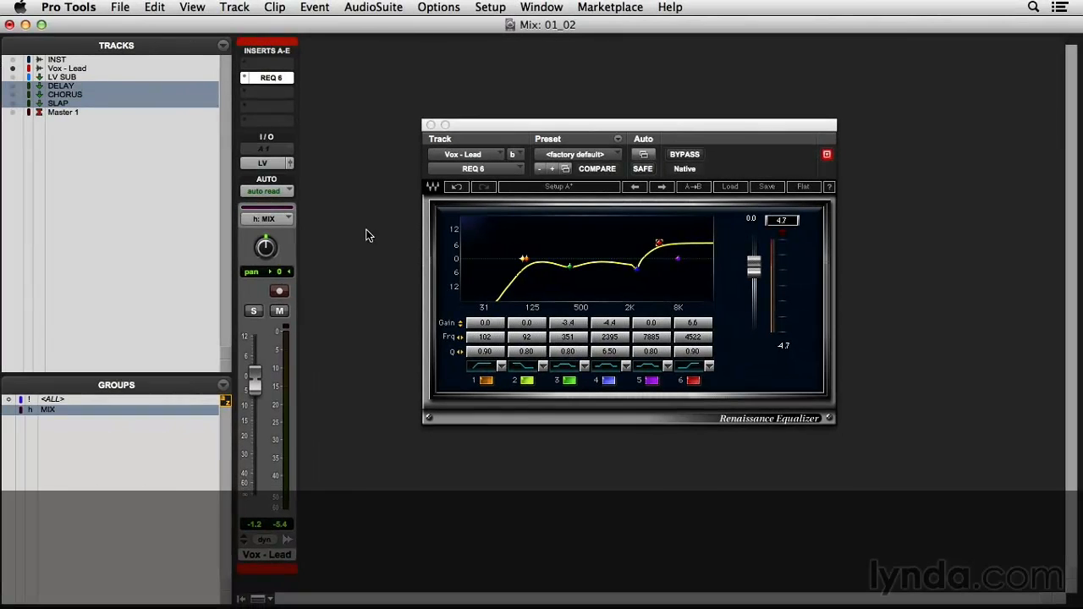
pyautogui.click(694, 155)
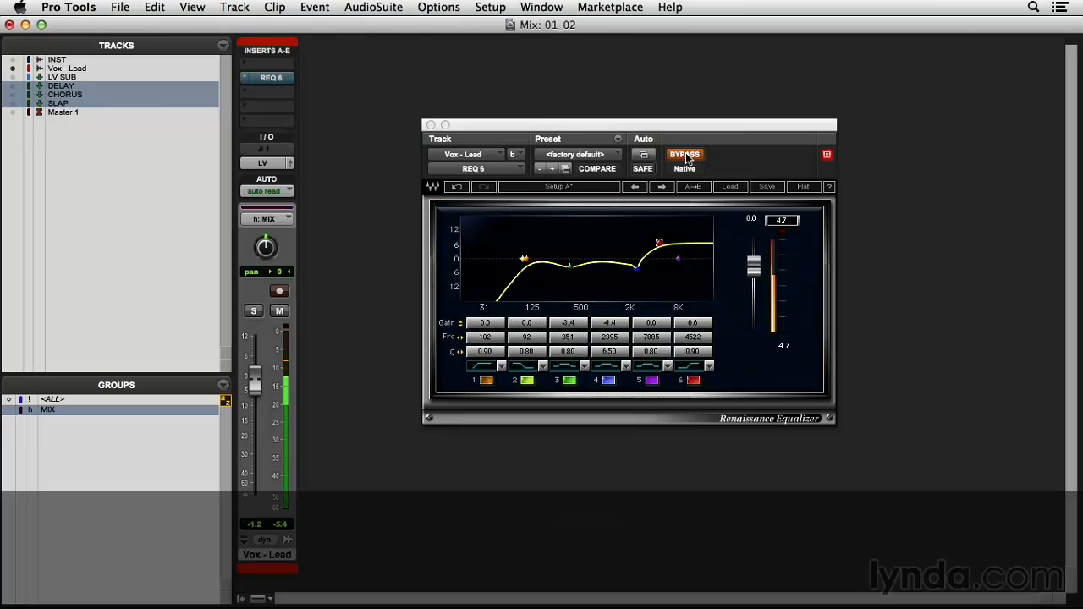
pyautogui.click(686, 154)
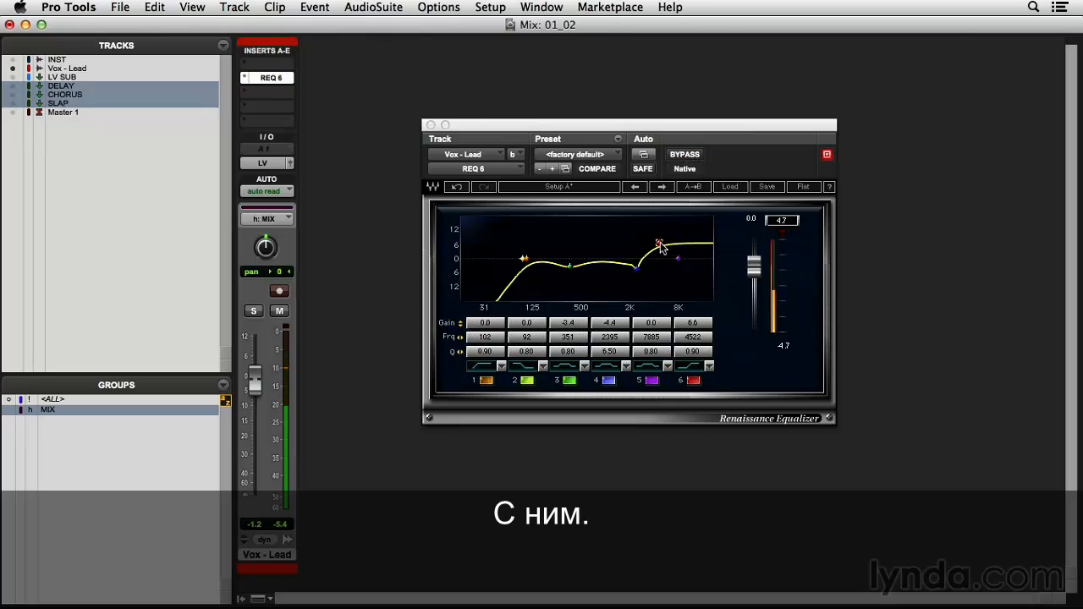
pyautogui.moveTo(657, 247); pyautogui.dragTo(657, 245)
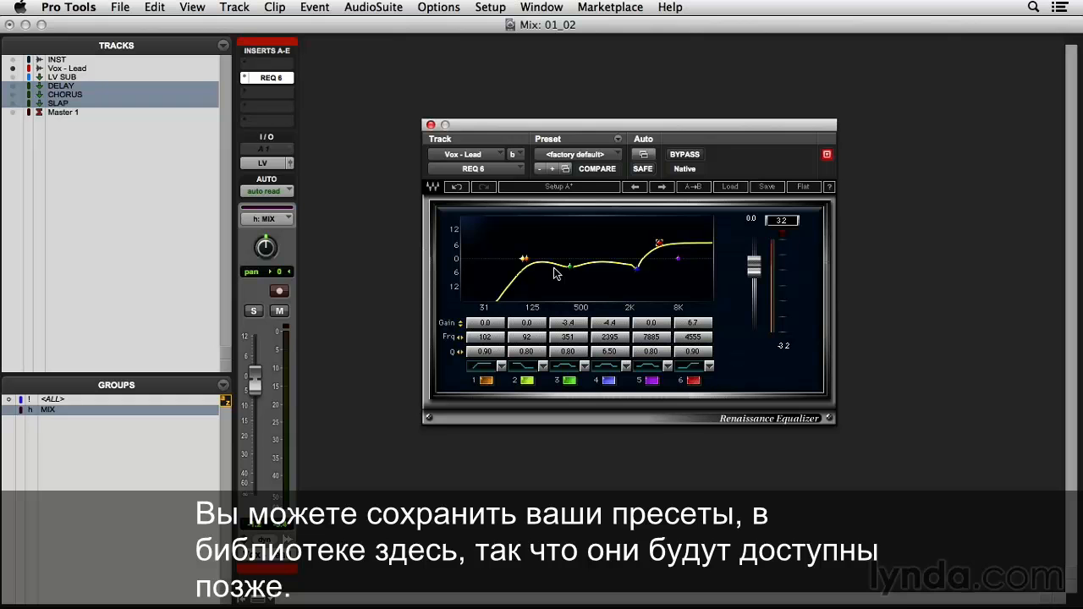
# Save the equalizer settings as a user preset named Male Vocal and check for it in the preset list
pyautogui.click(769, 187)
pyautogui.click(811, 245)
pyautogui.write('Male Vocal')
pyautogui.press('Return')
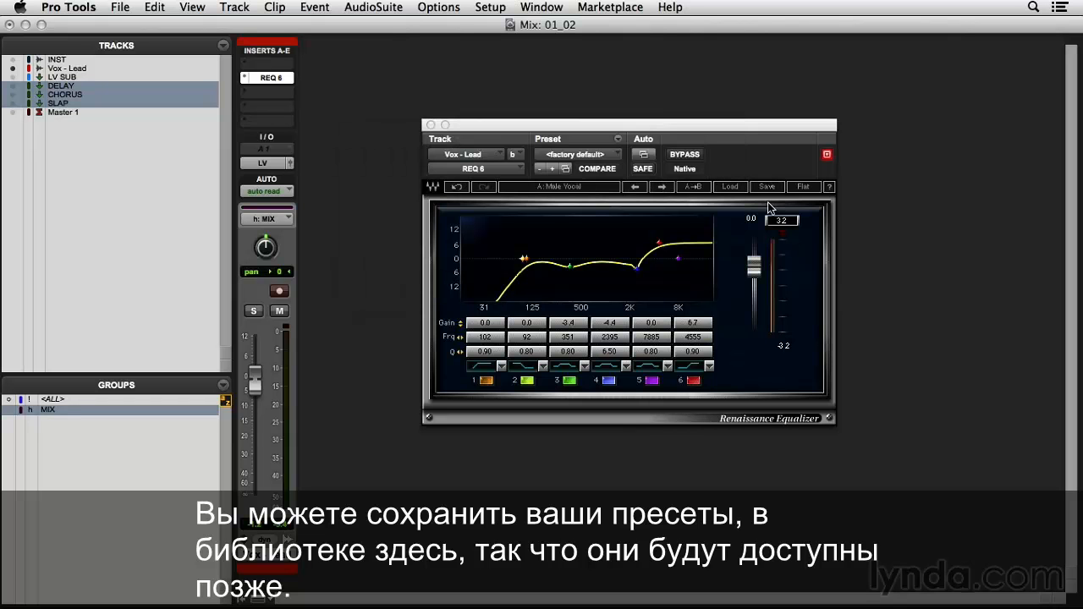
pyautogui.click(731, 186)
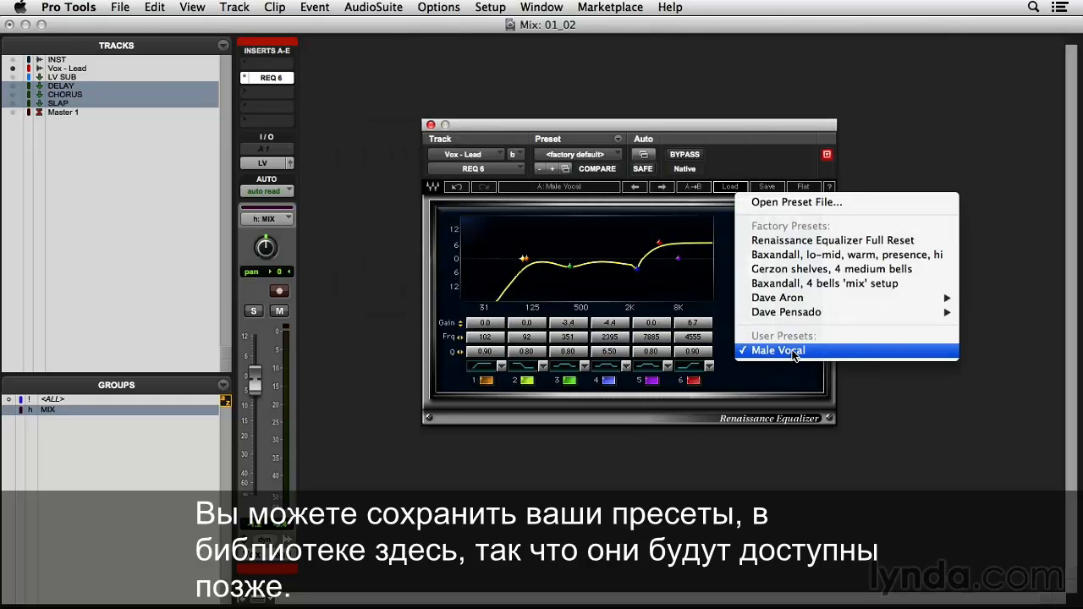